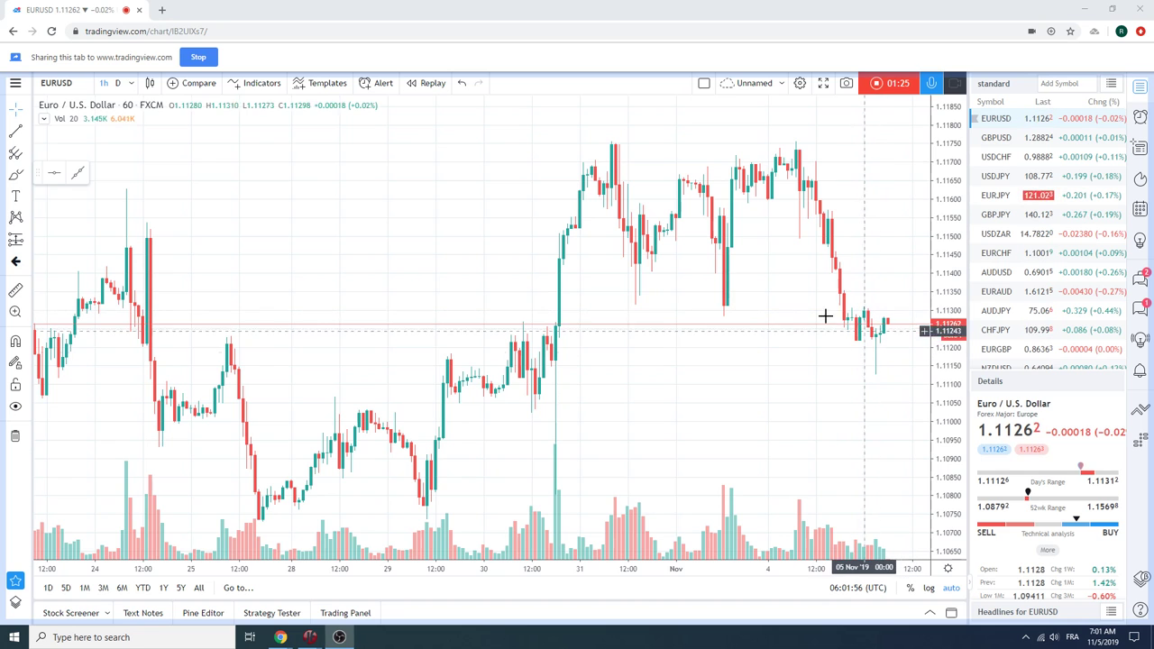
# Step: Switch the EURUSD chart from hourly to daily (1D) candles
pyautogui.click(117, 83)
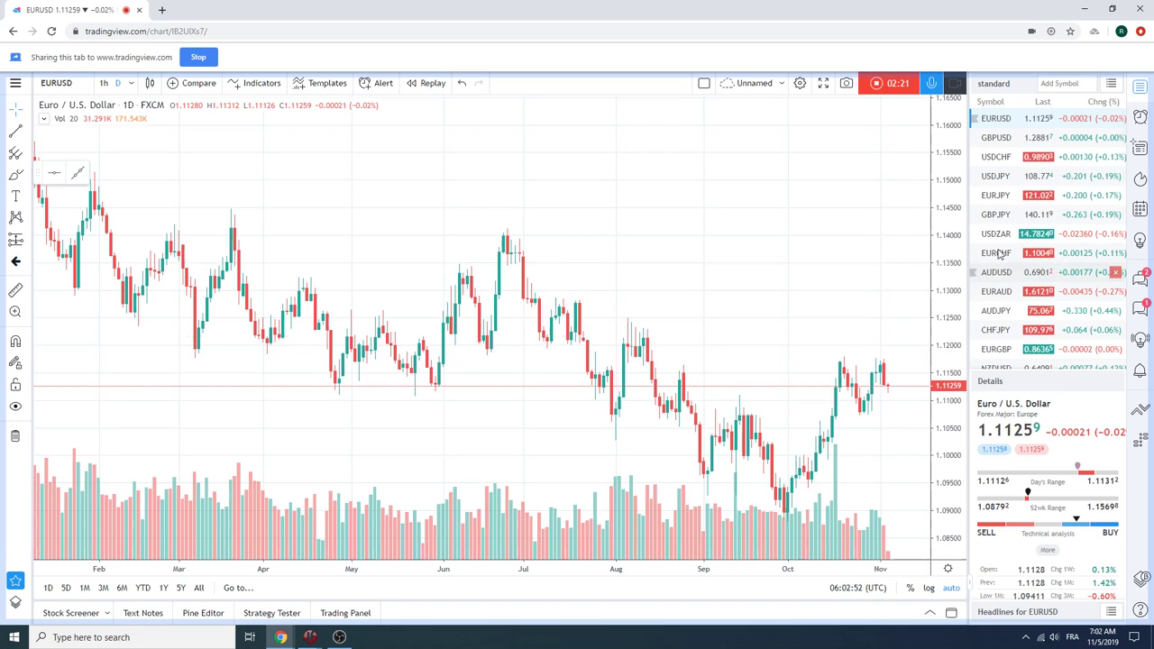
# Step: Look at the daily USDJPY chart, then bring up the daily GBPUSD chart
pyautogui.click(995, 176)
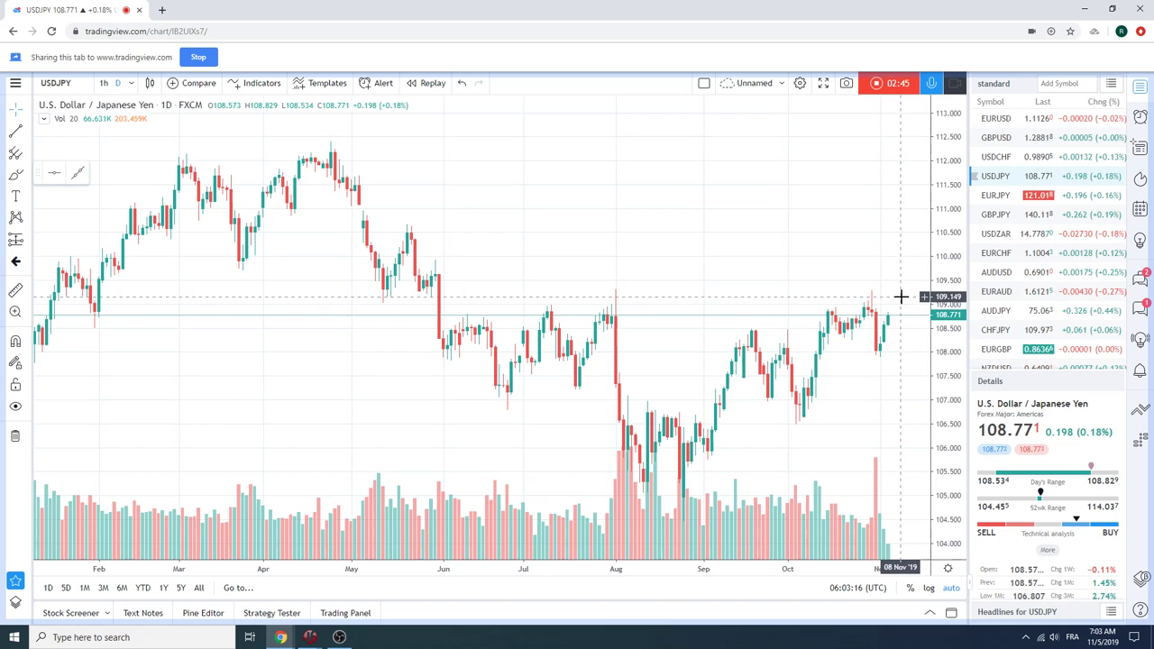
pyautogui.click(996, 138)
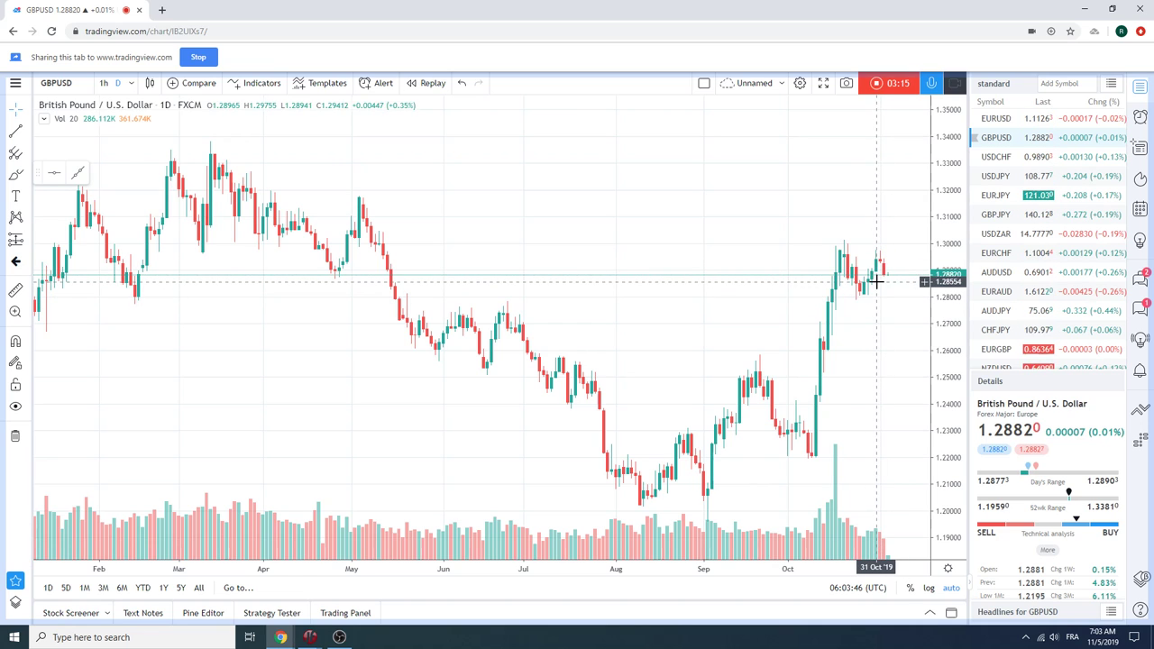
# Step: Open the daily USDCHF chart and zoom out to show data back to August 2018
pyautogui.click(993, 157)
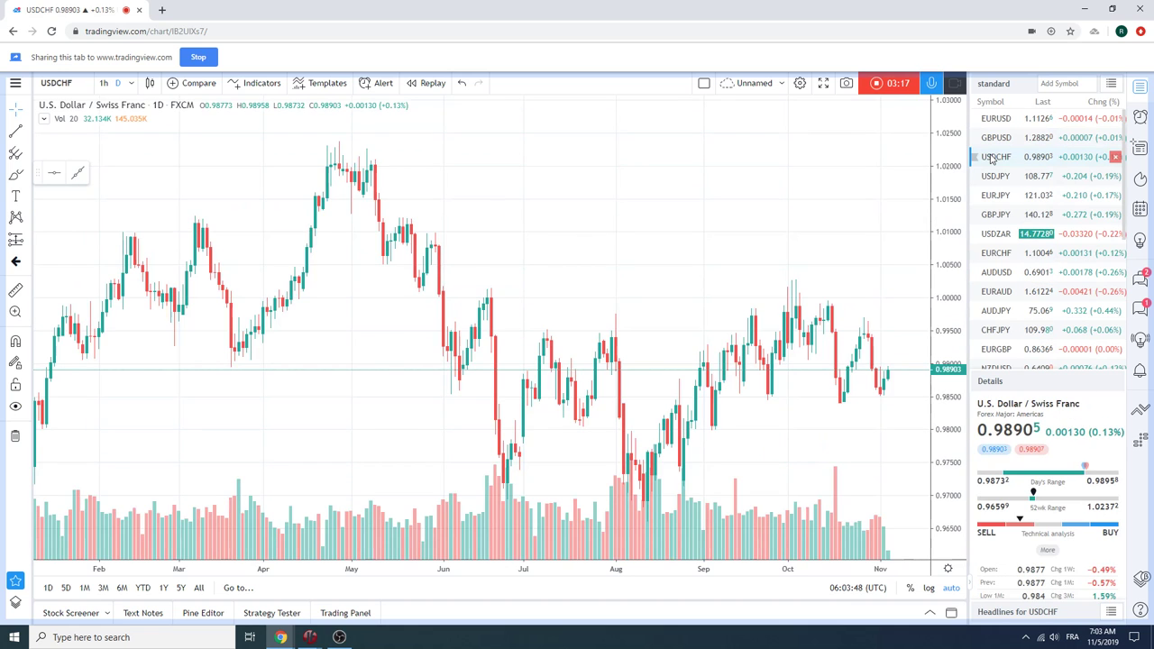
pyautogui.scroll(-2, 756, 246)
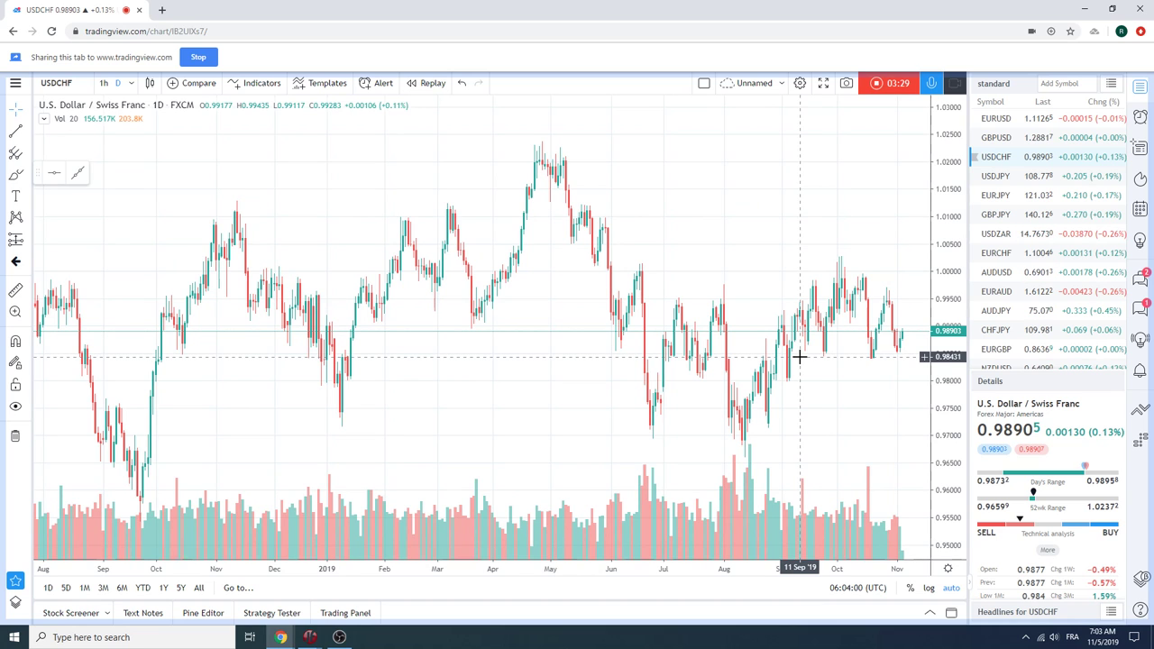
# Step: Open AUDUSD, check its hourly candles, then return to the daily view
pyautogui.click(996, 271)
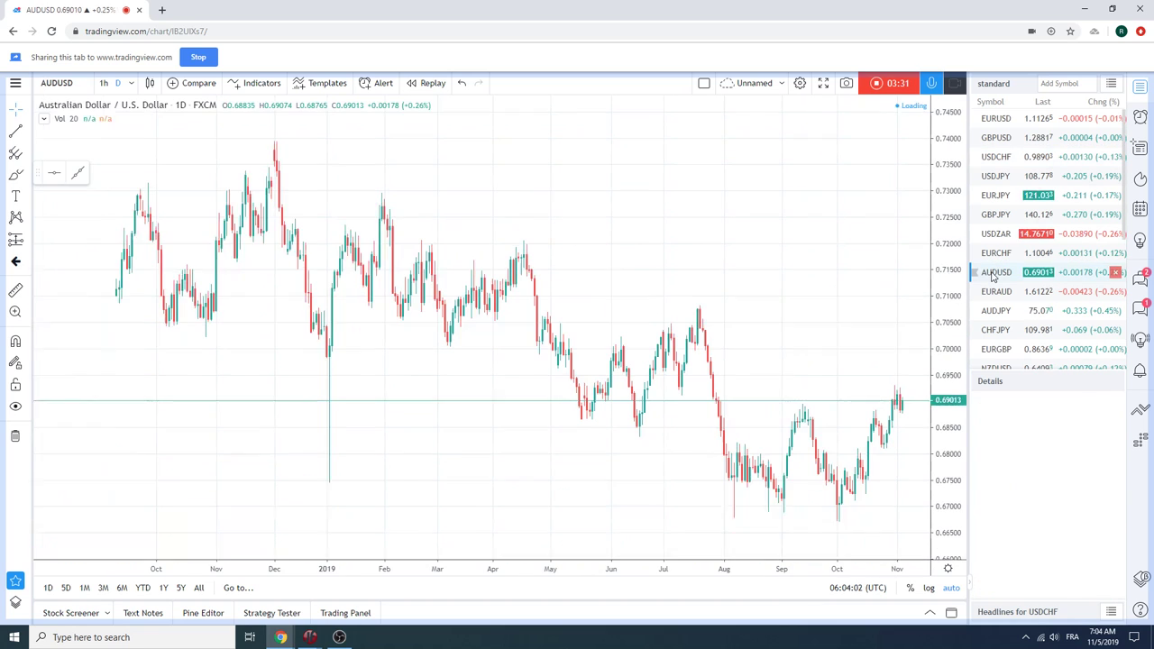
pyautogui.scroll(5, 820, 296)
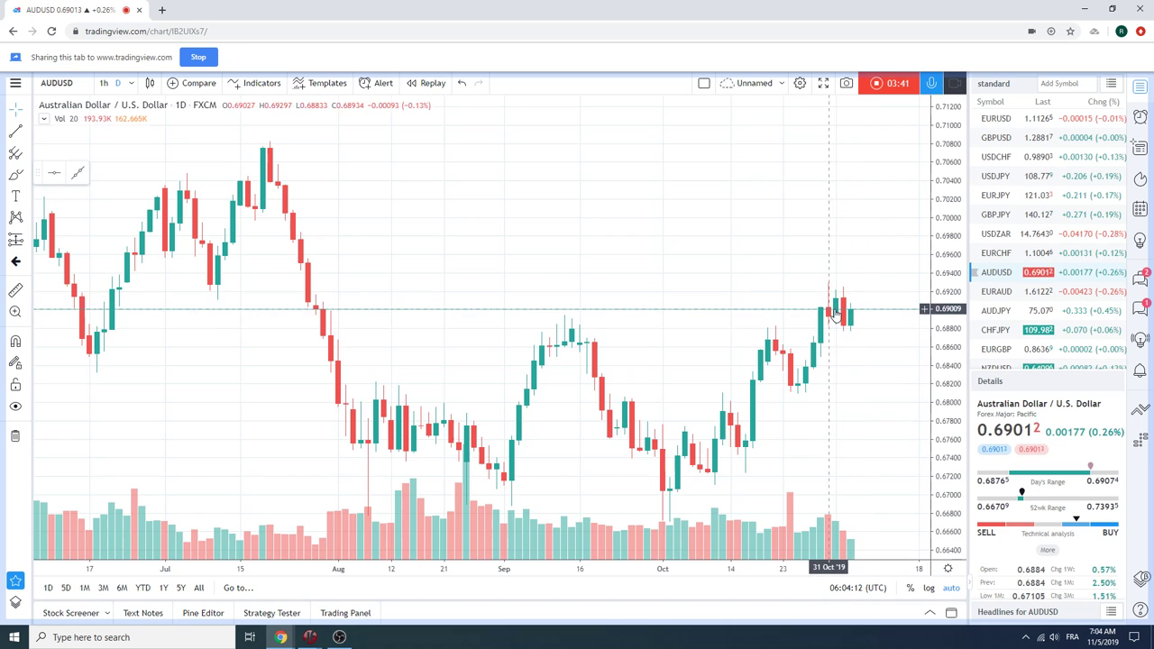
pyautogui.click(104, 82)
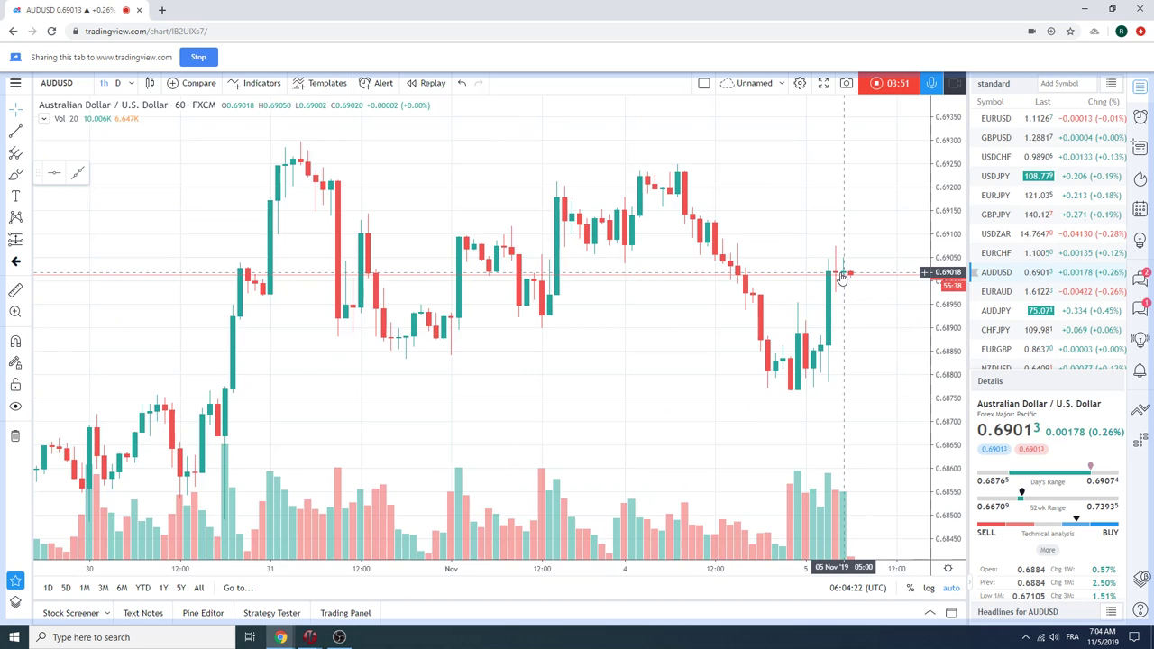
pyautogui.scroll(-1, 833, 281)
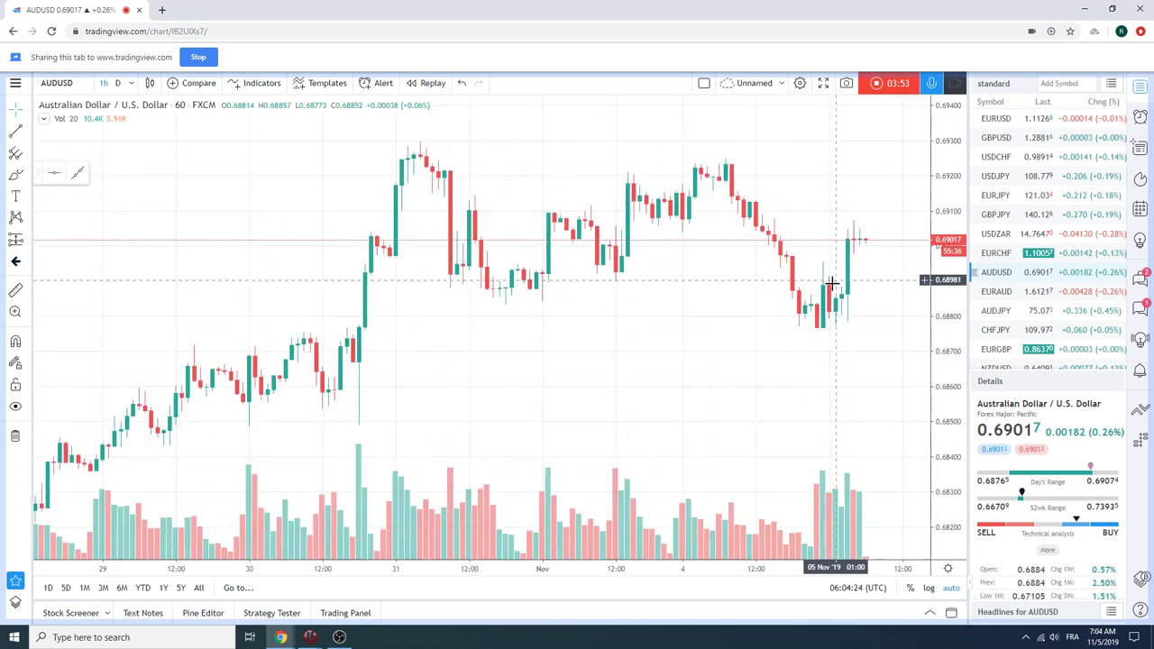
pyautogui.scroll(-1, 834, 280)
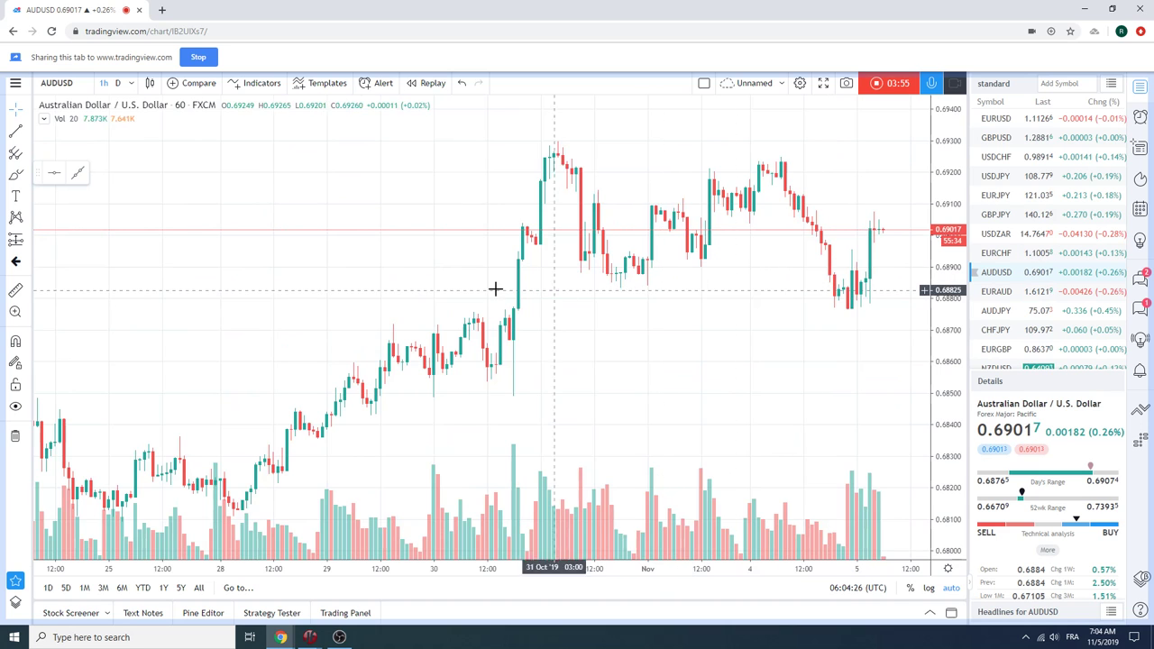
pyautogui.click(118, 82)
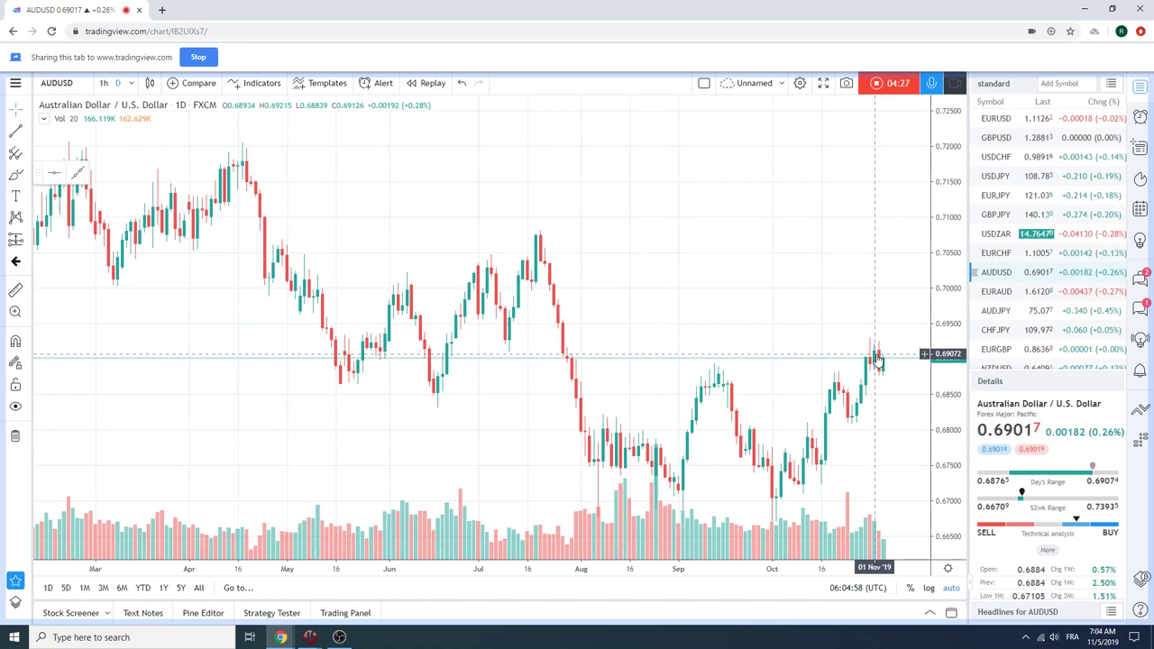
# Step: View the daily EURJPY chart, then switch to the daily USDCAD chart
pyautogui.click(997, 196)
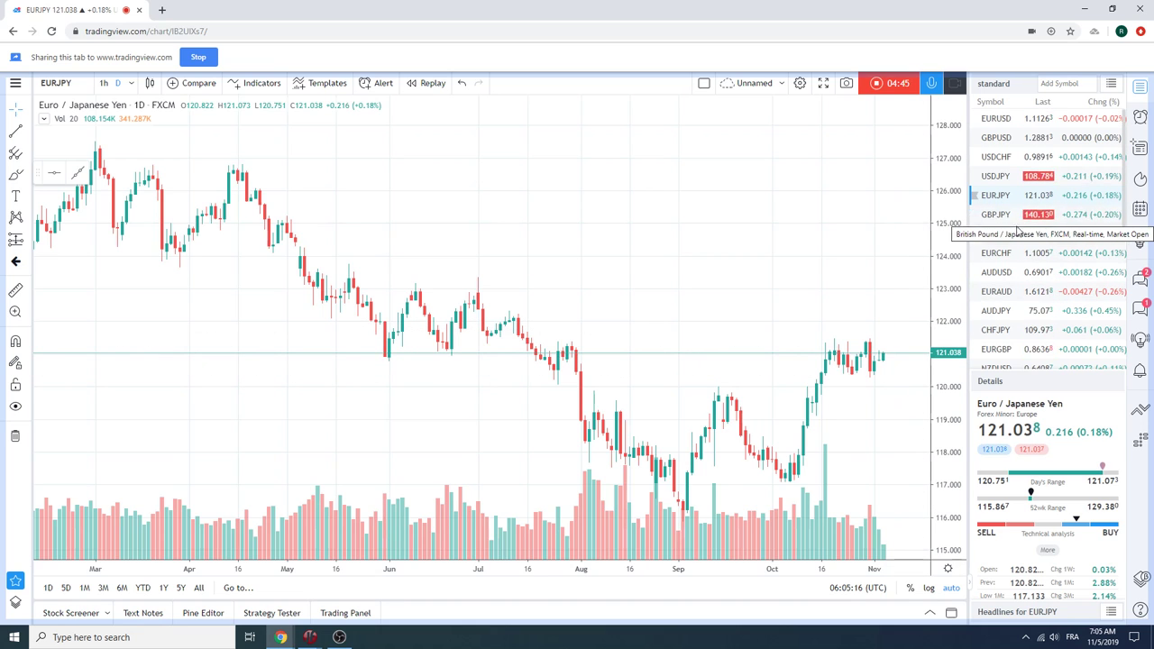
pyautogui.scroll(-1, 1021, 221)
pyautogui.scroll(-1, 1018, 165)
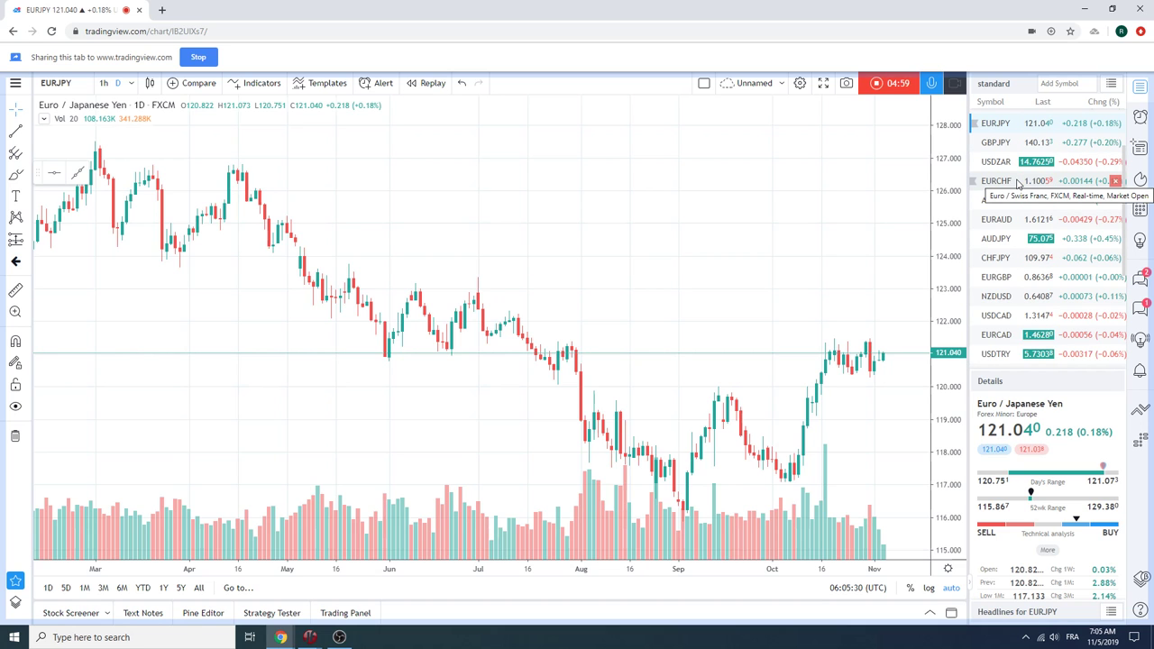
pyautogui.click(1019, 316)
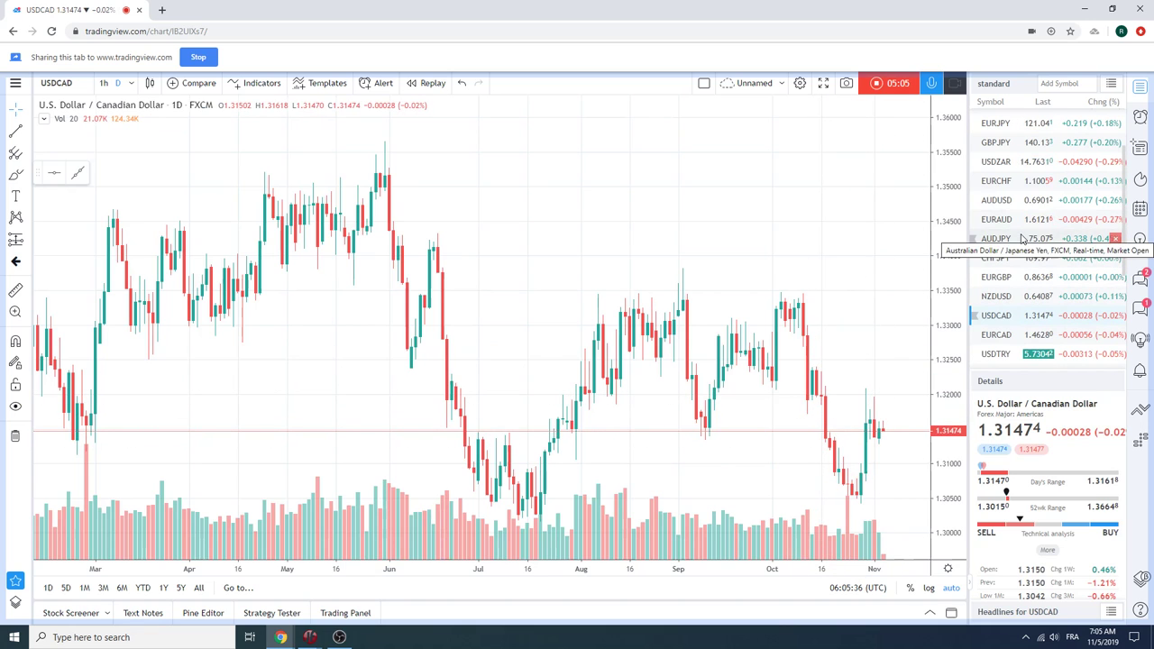
pyautogui.scroll(-1, 1028, 262)
pyautogui.scroll(-1, 1023, 237)
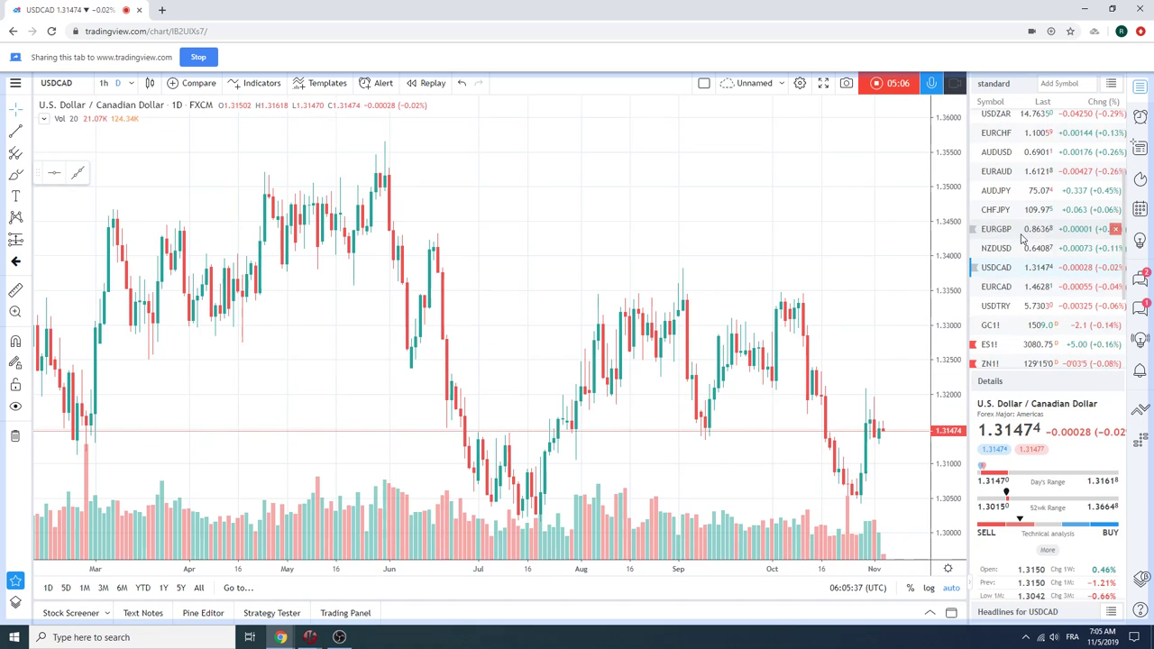
# Step: View the Gold Futures (GC1!) chart, then open the S&P 500 E-mini (ES1!) chart
pyautogui.click(1013, 325)
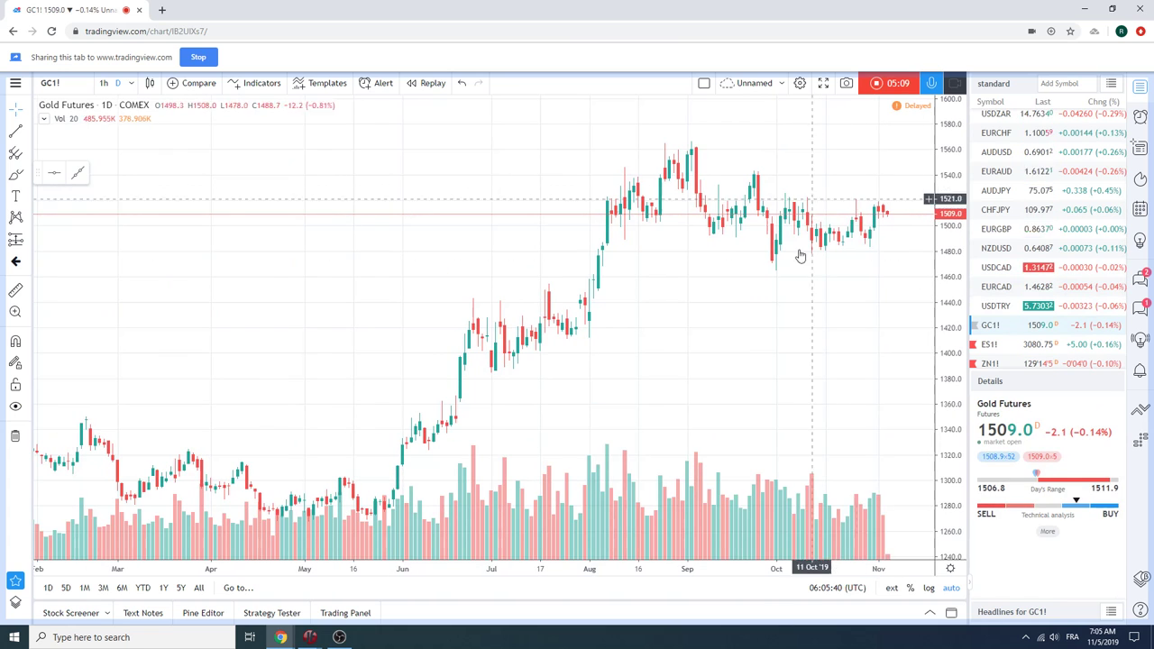
pyautogui.scroll(-1, 1034, 248)
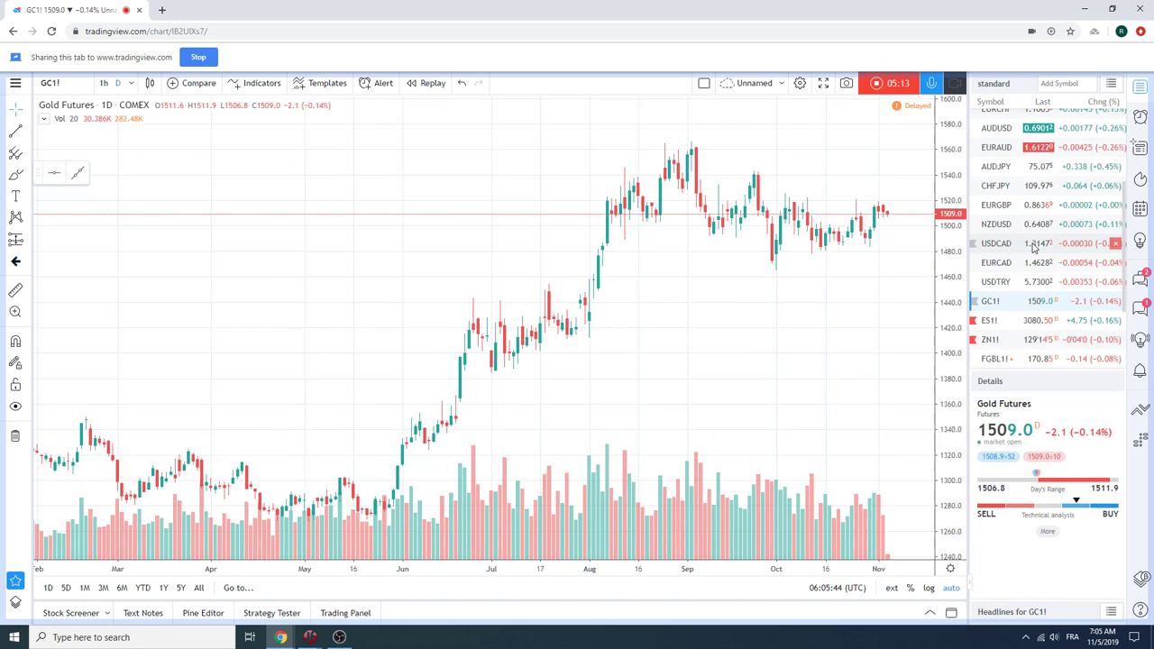
pyautogui.click(1028, 321)
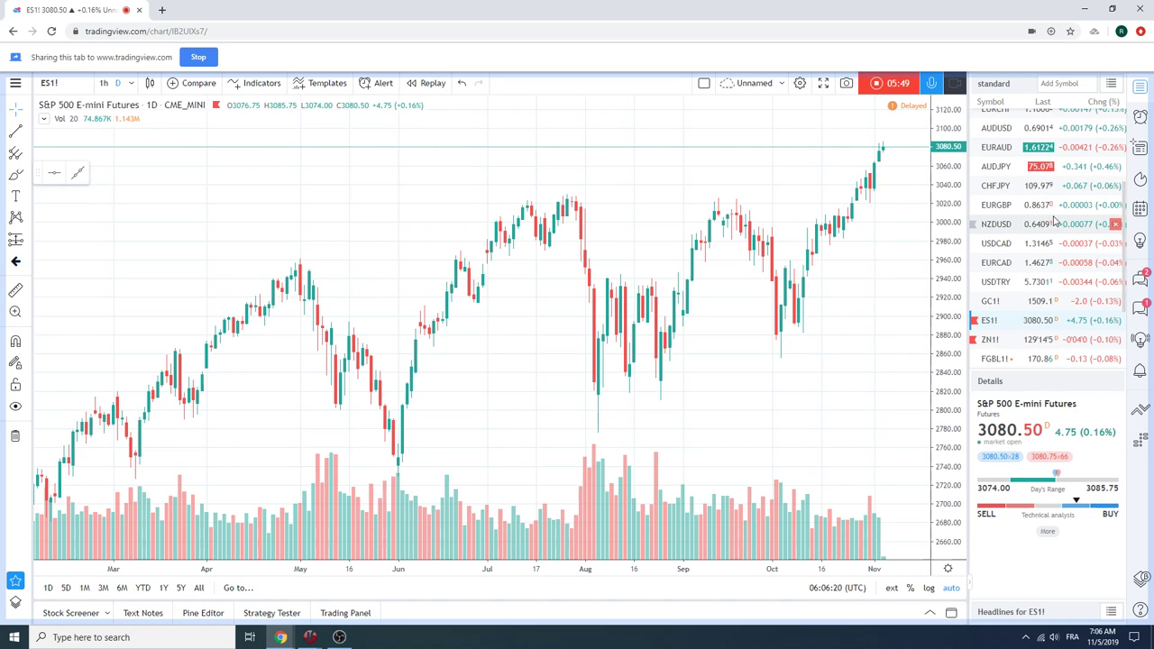
# Step: Find FGBL1! further down the watchlist and load its Euro Bund Futures daily chart
pyautogui.scroll(-1, 1050, 229)
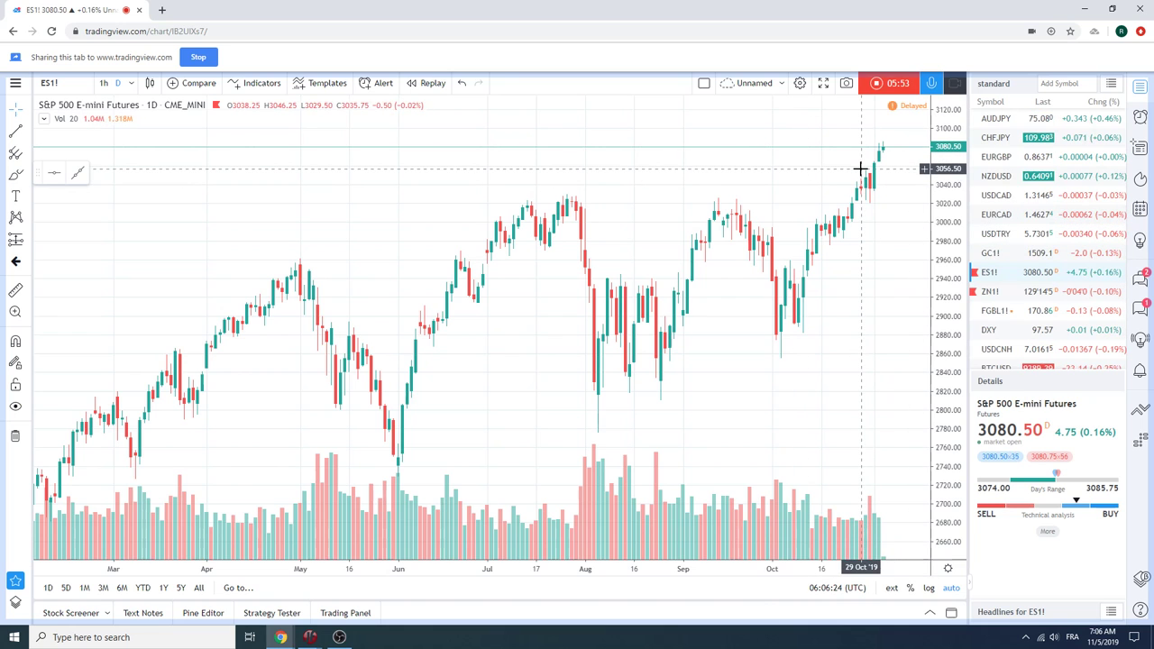
pyautogui.scroll(-1, 1030, 230)
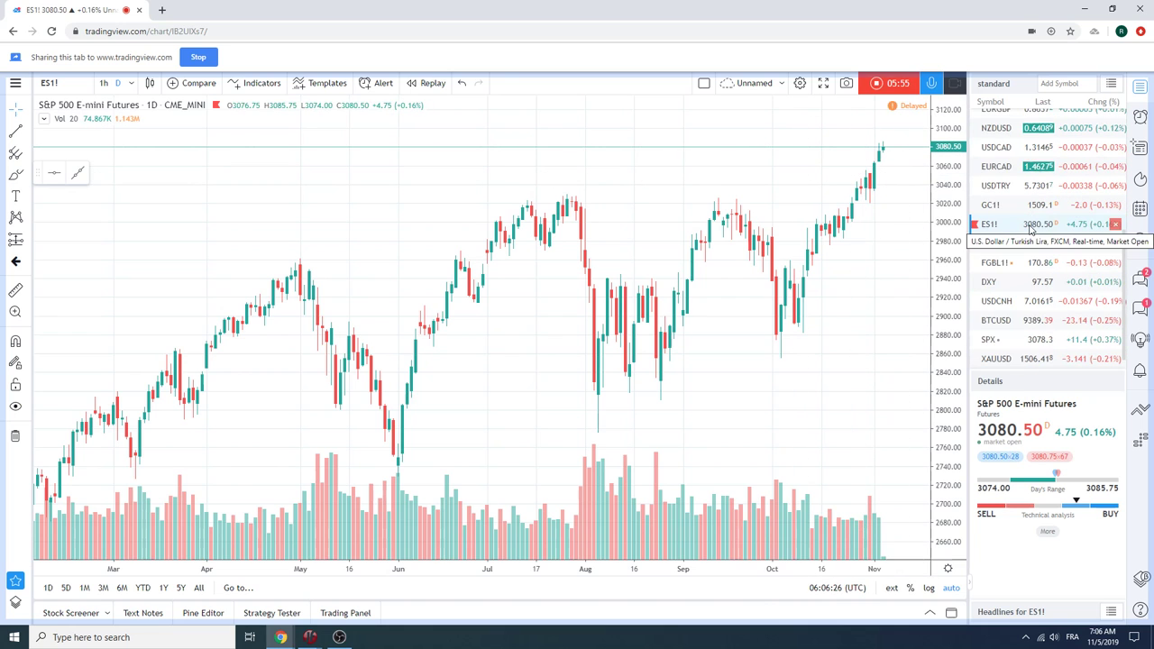
pyautogui.scroll(4, 1036, 230)
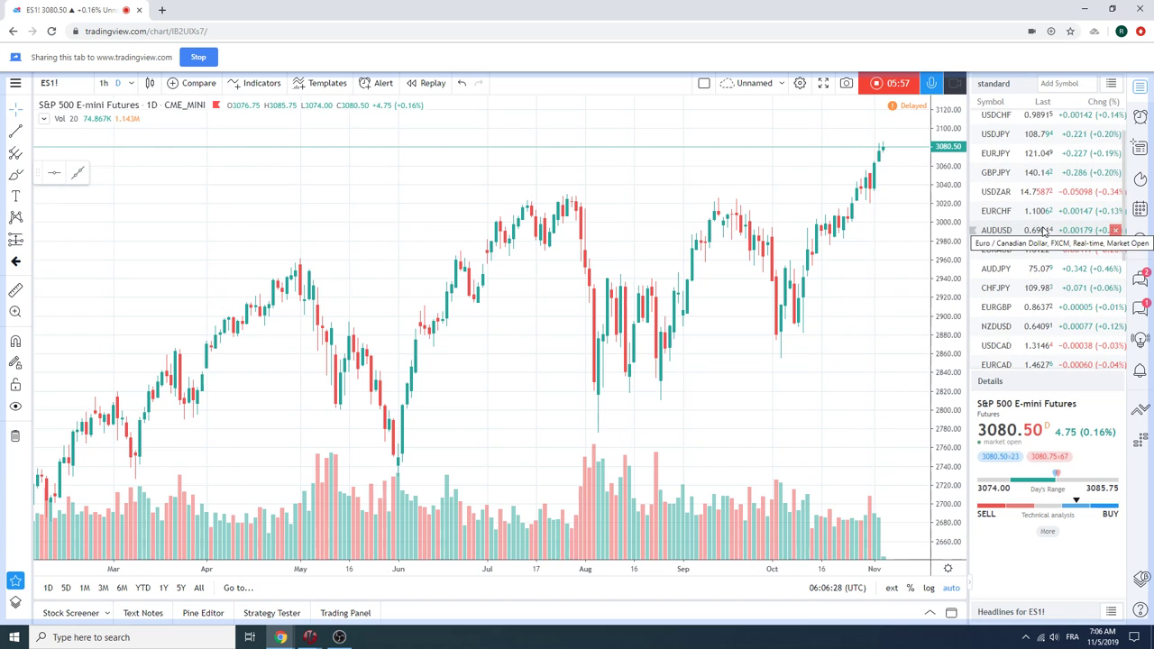
pyautogui.scroll(-5, 1042, 233)
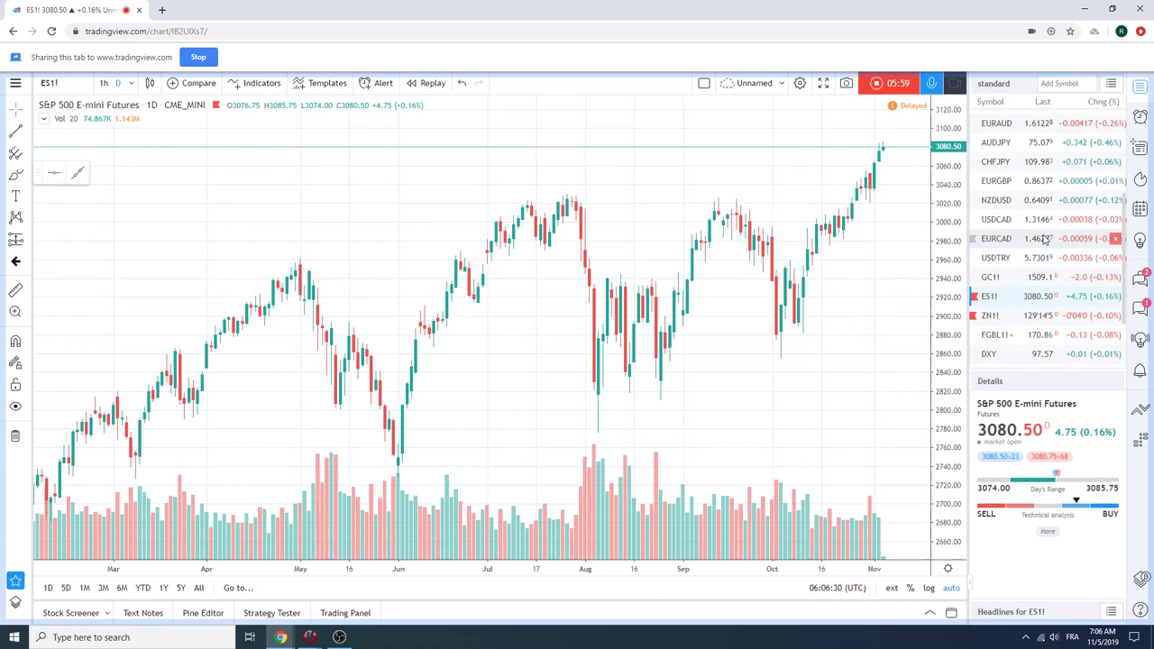
pyautogui.click(1033, 334)
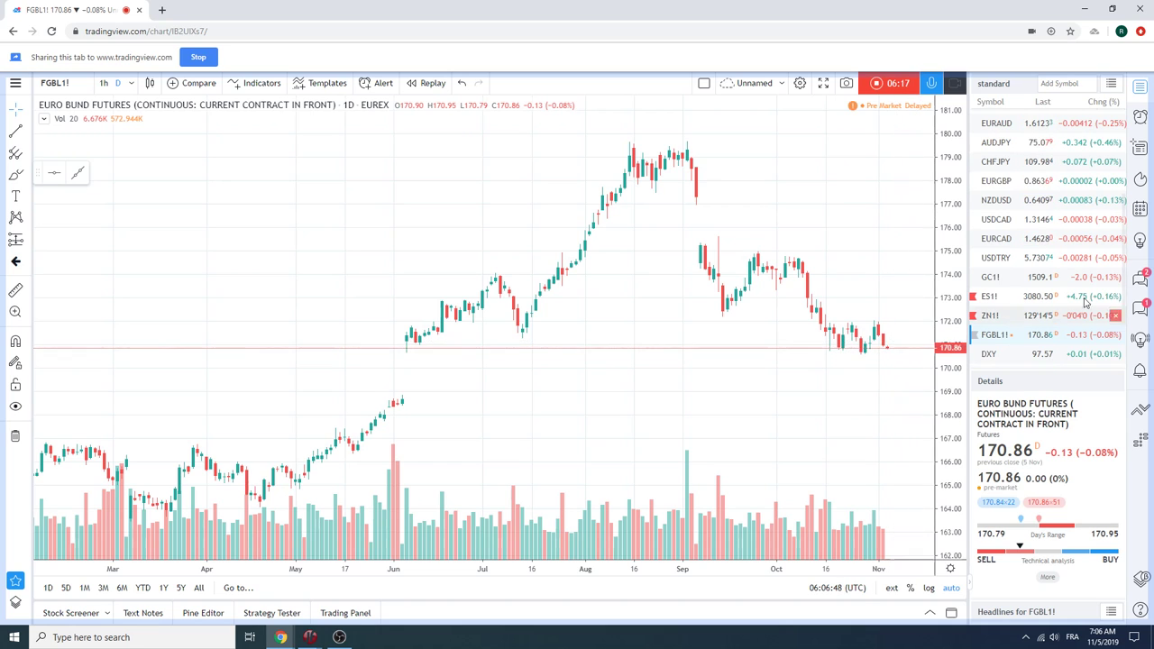
pyautogui.click(1138, 210)
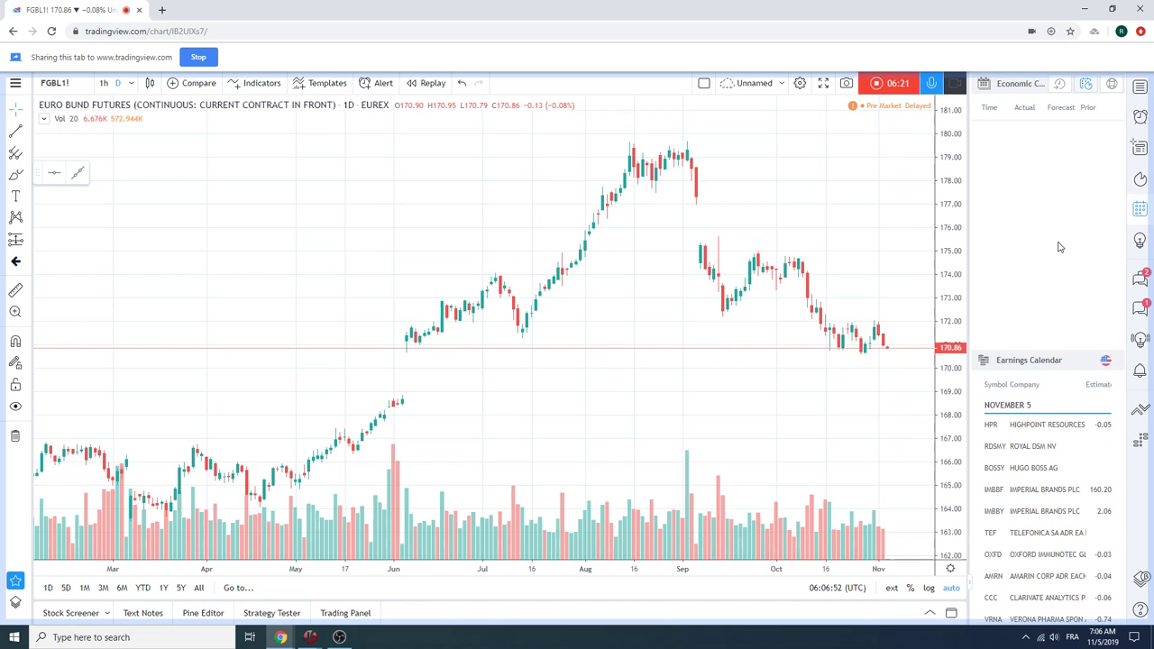
pyautogui.click(1140, 86)
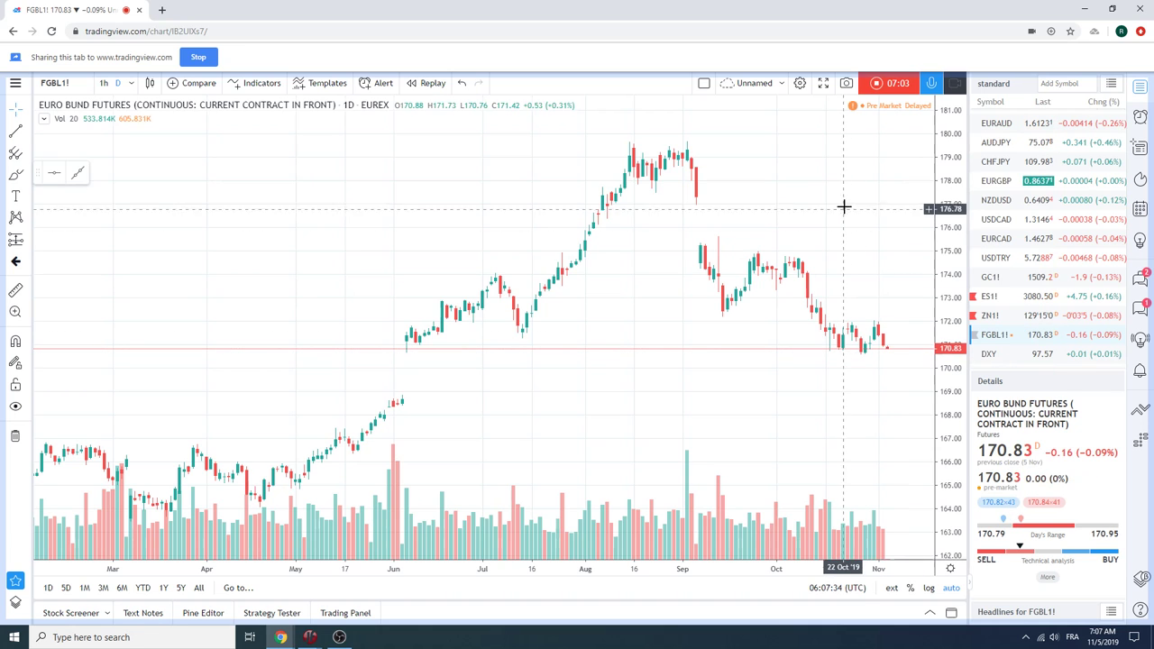
pyautogui.scroll(3, 1023, 261)
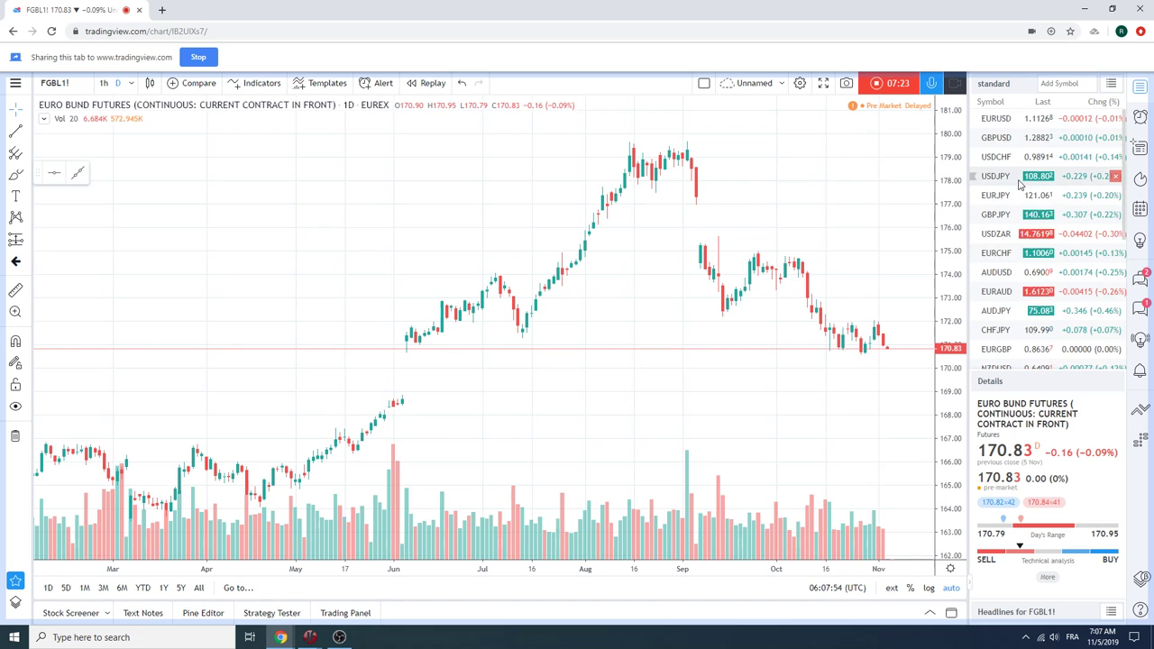
pyautogui.scroll(-1, 1018, 185)
pyautogui.scroll(-1, 1033, 263)
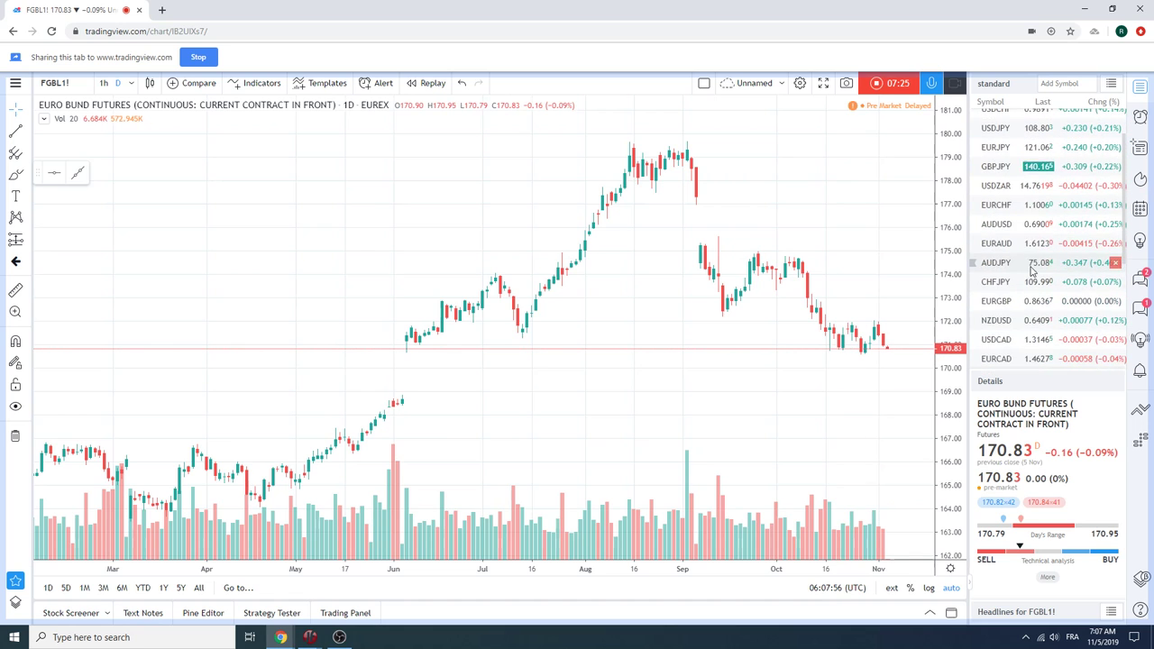
pyautogui.scroll(-1, 1033, 271)
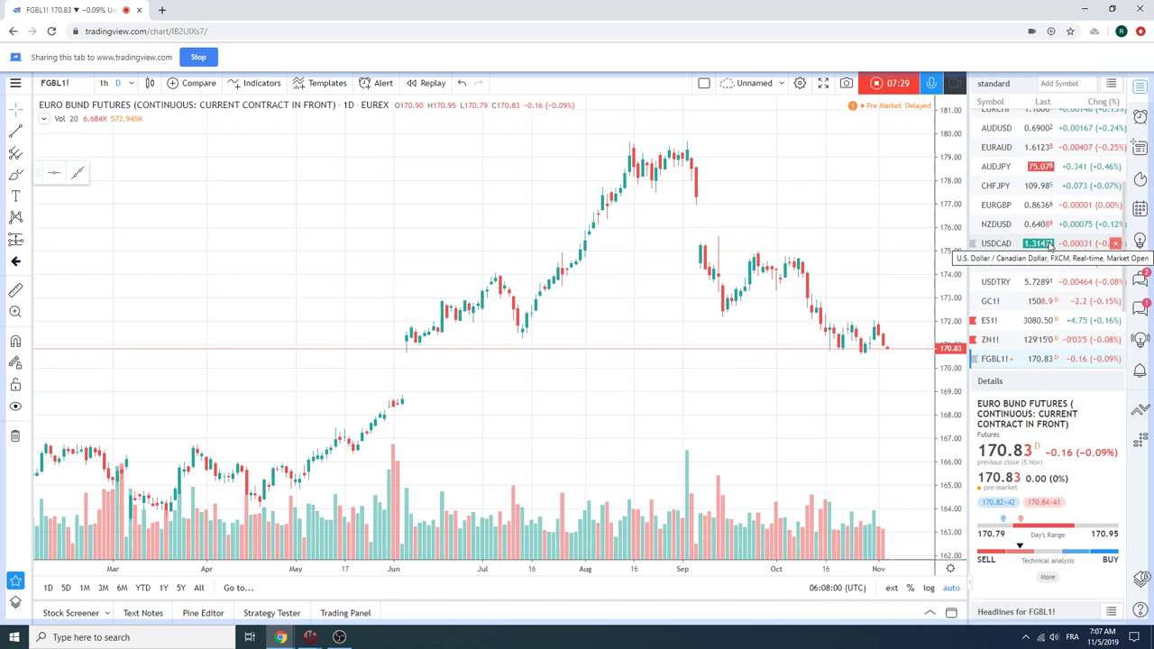
pyautogui.scroll(-2, 1048, 209)
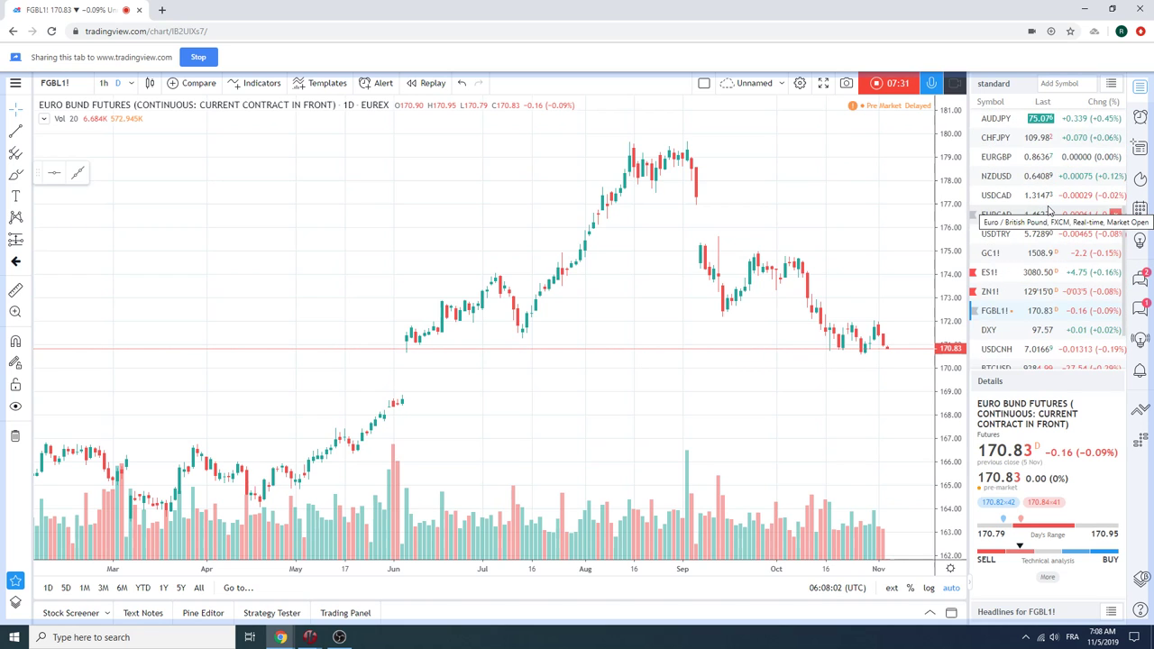
pyautogui.scroll(-1, 1048, 209)
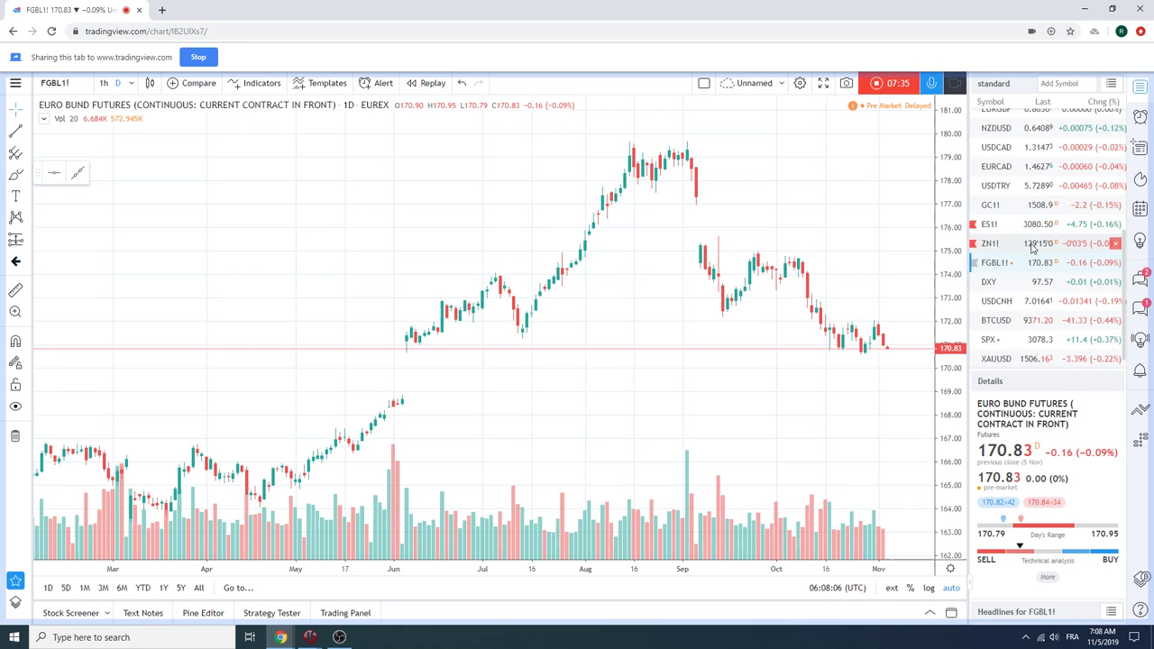
pyautogui.scroll(4, 1035, 257)
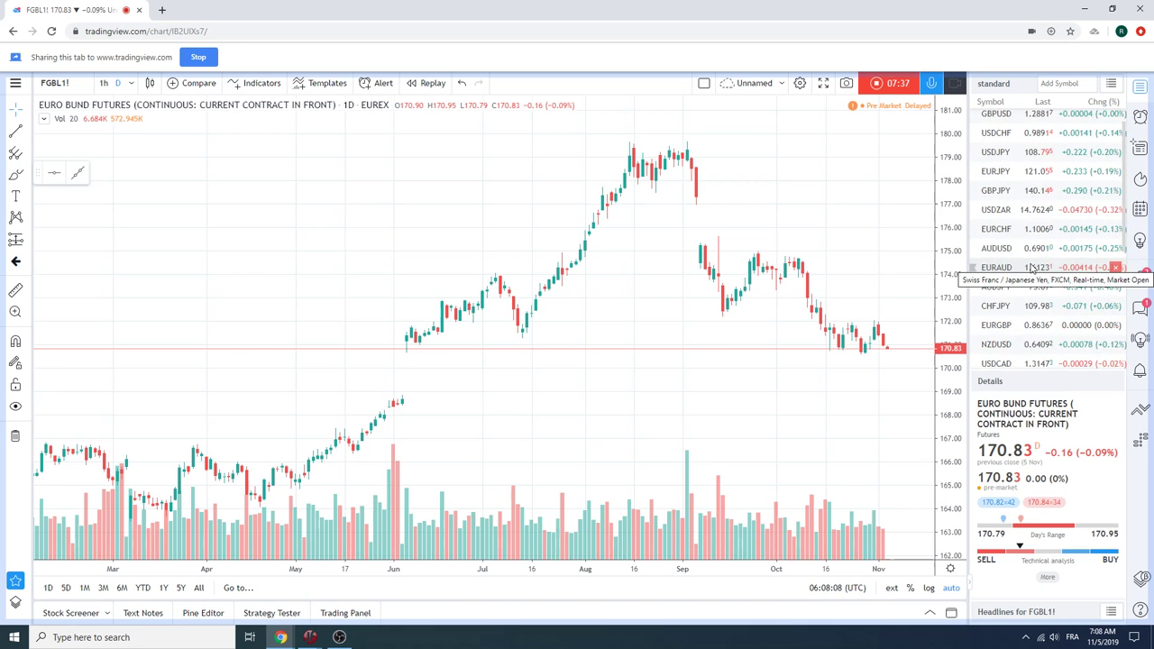
pyautogui.scroll(2, 1033, 265)
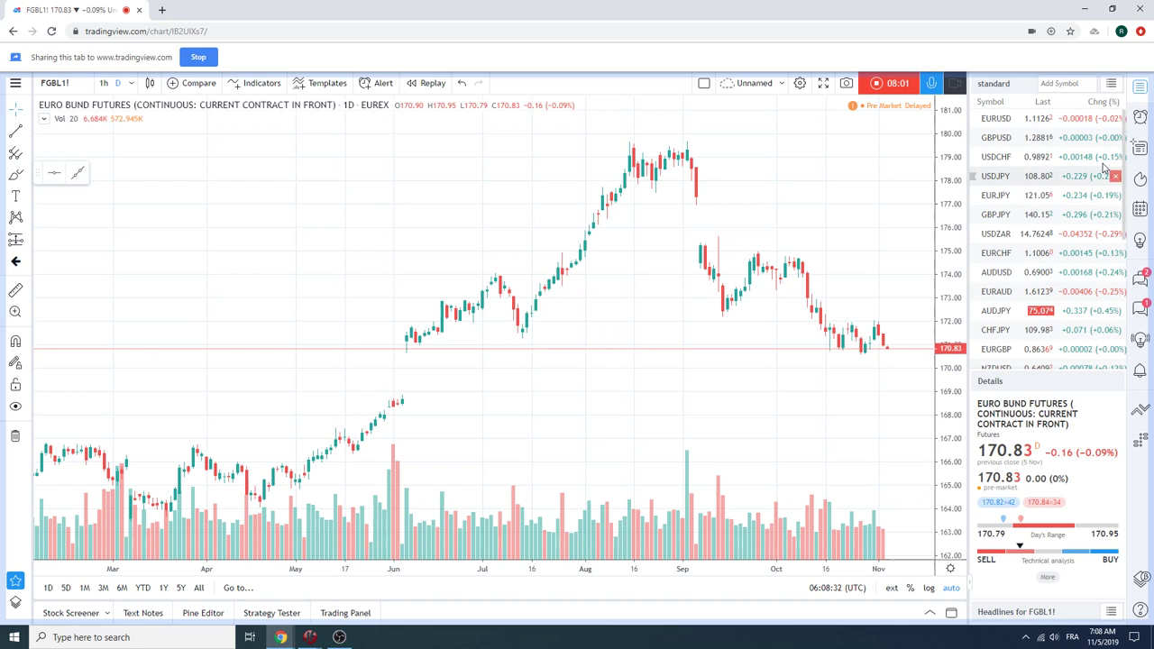
pyautogui.click(997, 119)
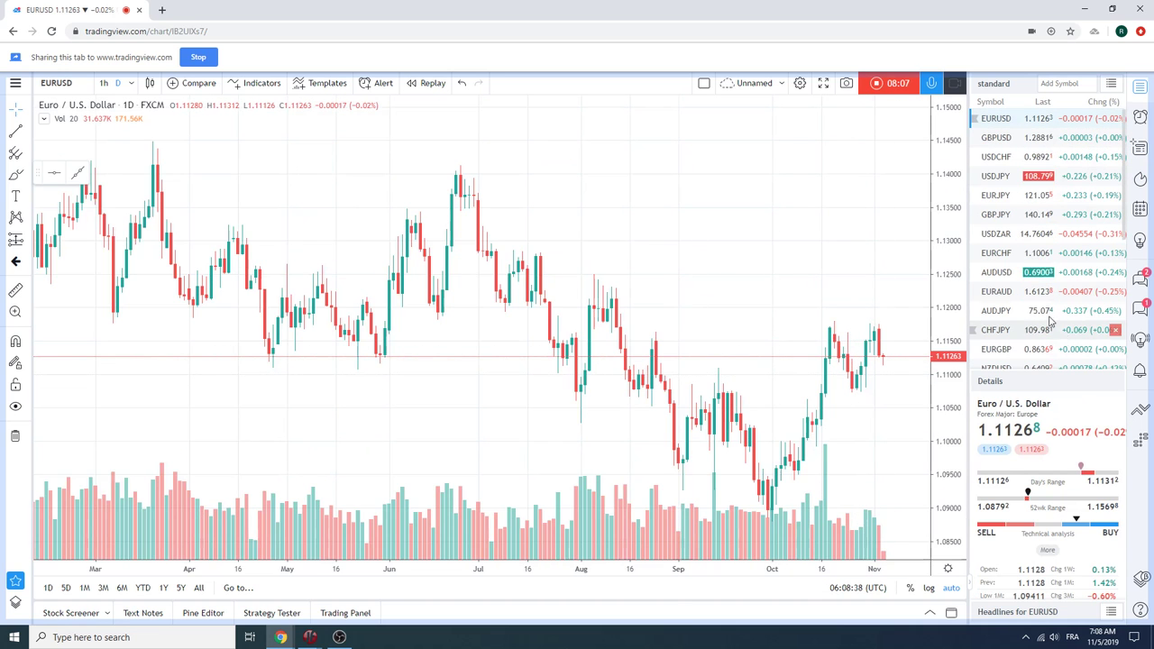
pyautogui.click(1006, 178)
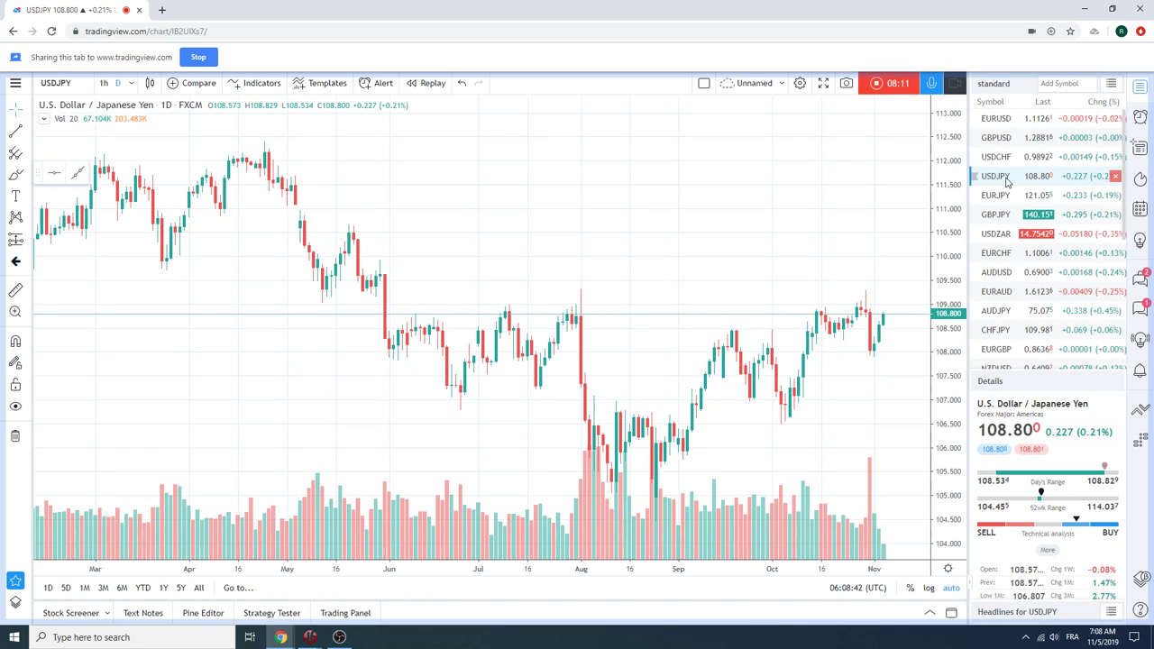
pyautogui.scroll(-3, 1006, 182)
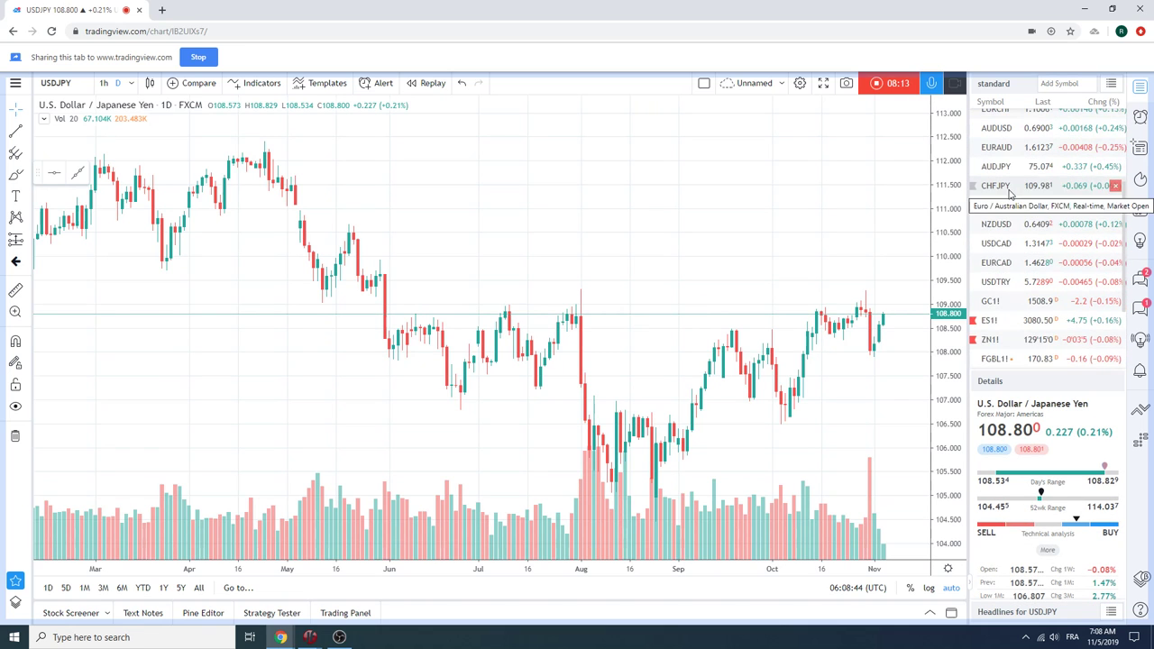
pyautogui.click(1028, 359)
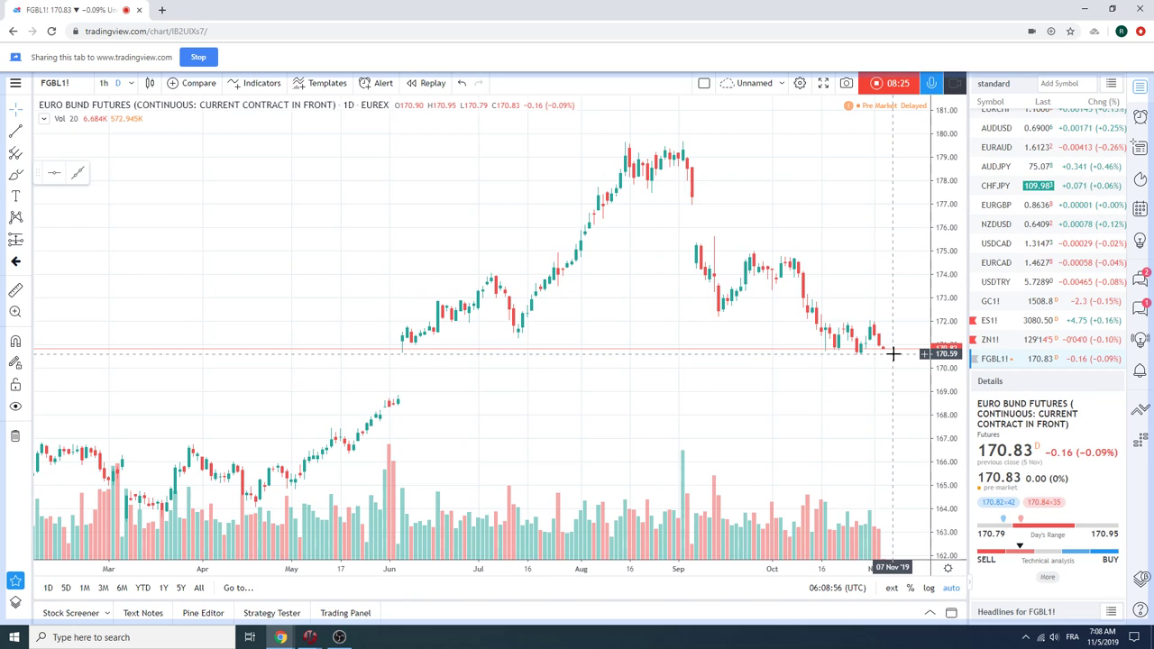
pyautogui.scroll(4, 1064, 259)
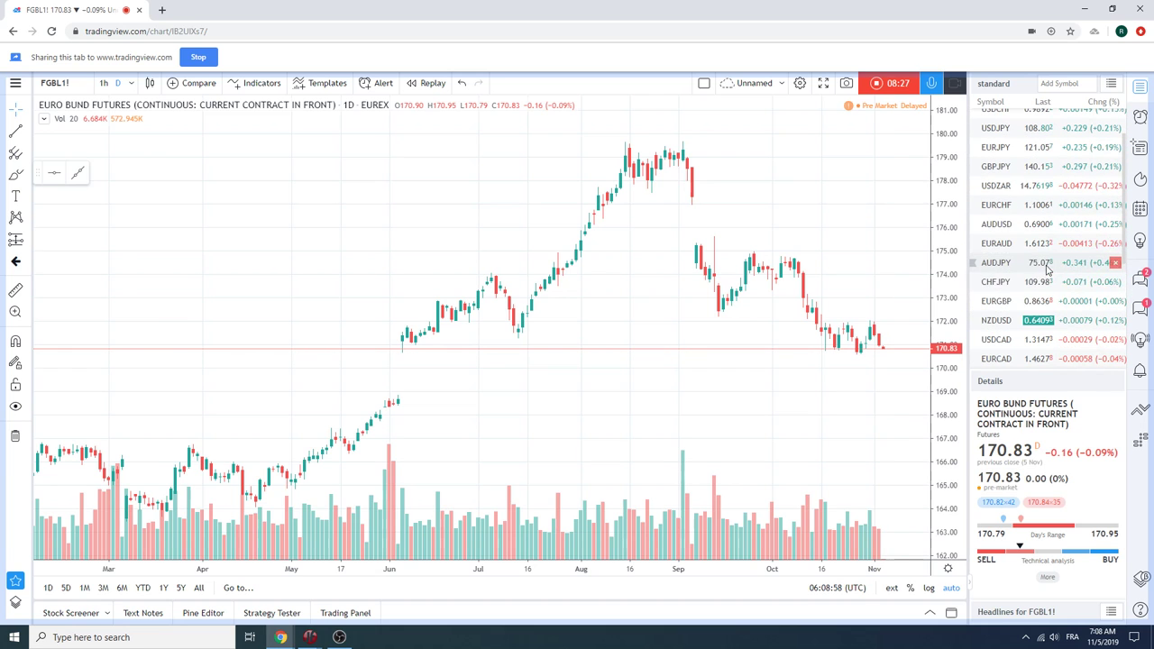
# Step: Load the daily U.S. Dollar / South African Rand (USDZAR) chart
pyautogui.click(1000, 186)
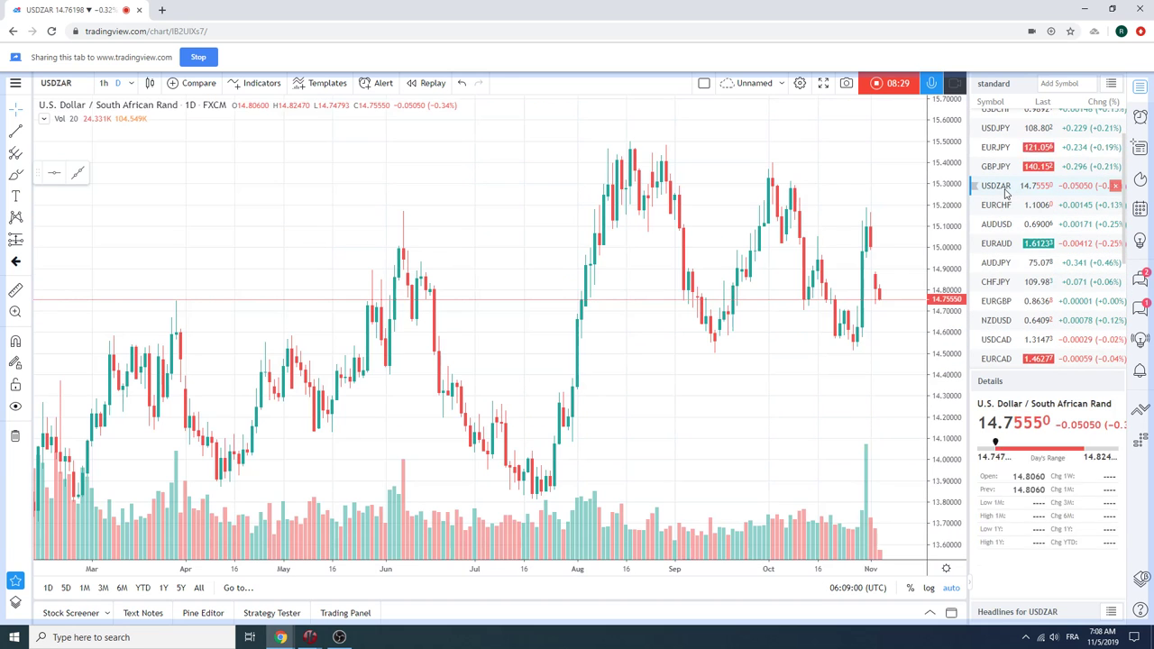